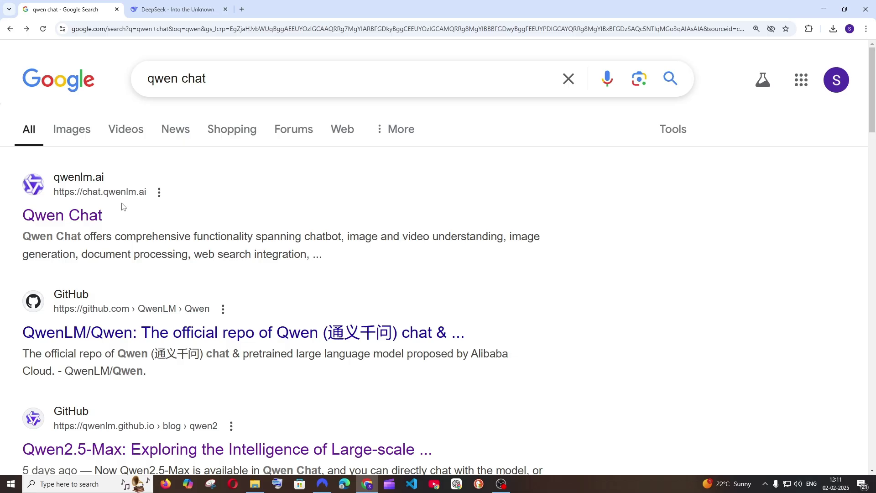
Open the Qwen Chat site (chat.qwenlm.ai) from the Google results for 'qwen chat'
{"action": "left_click", "coordinate": [85, 218]}
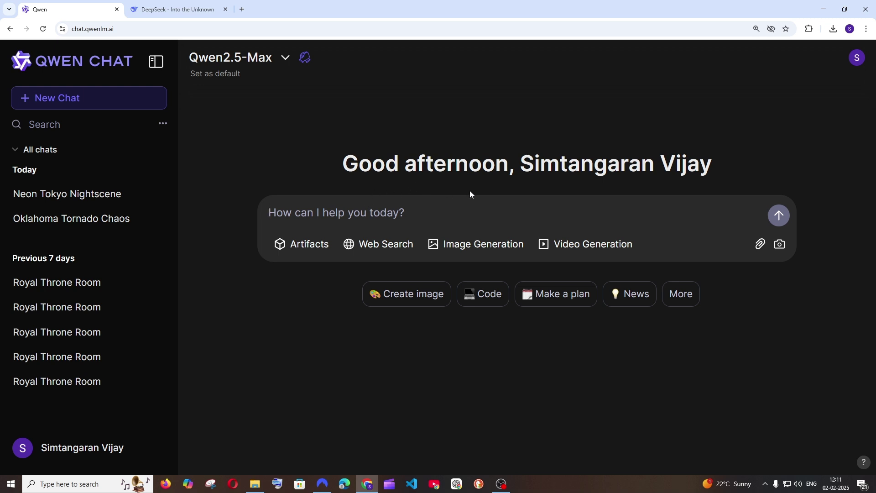
Zoom the page in, keep Qwen2.5-Max as the model, and turn on Video Generation mode
{"action": "key", "text": "ctrl+plus"}
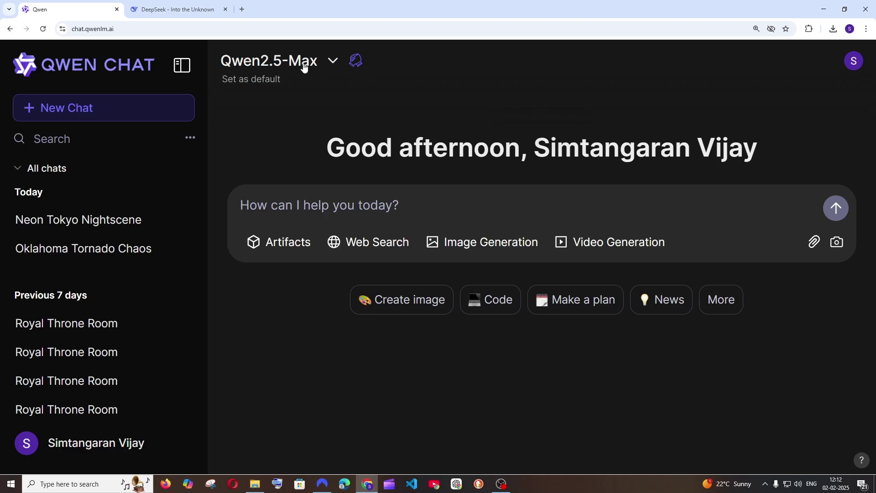
{"action": "left_click", "coordinate": [295, 61]}
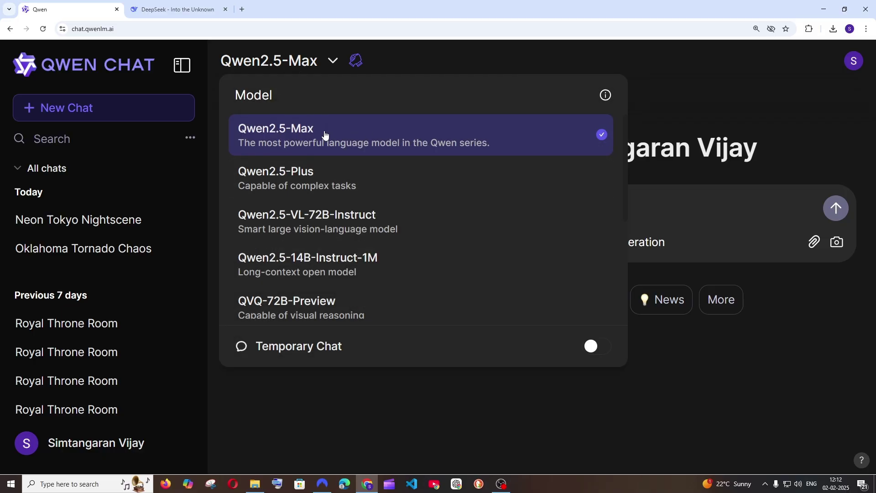
{"action": "left_click", "coordinate": [704, 102]}
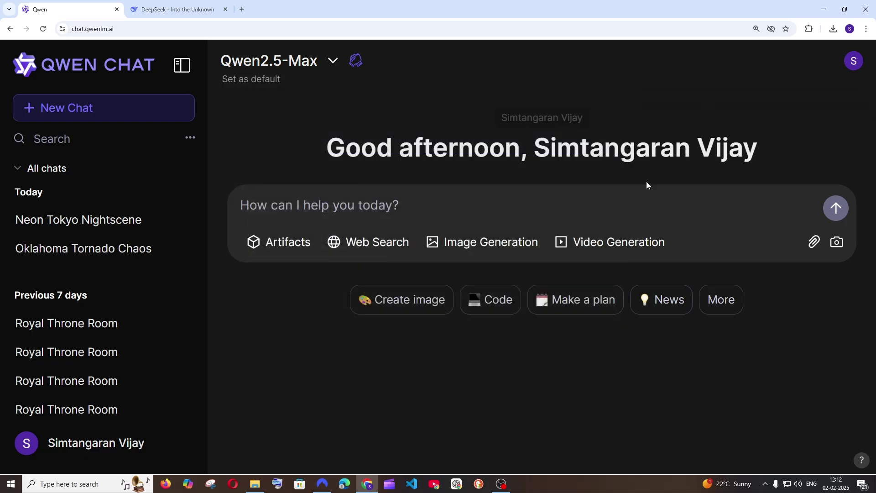
{"action": "left_click", "coordinate": [602, 248]}
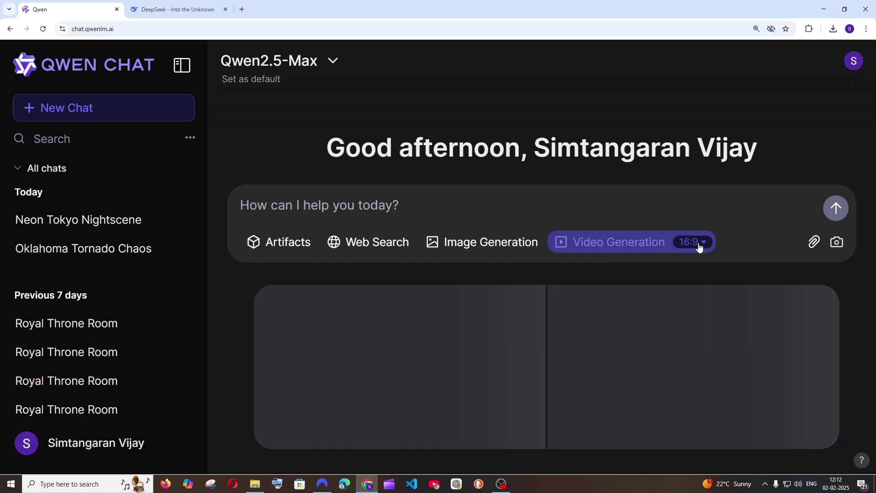
{"action": "left_click", "coordinate": [699, 245]}
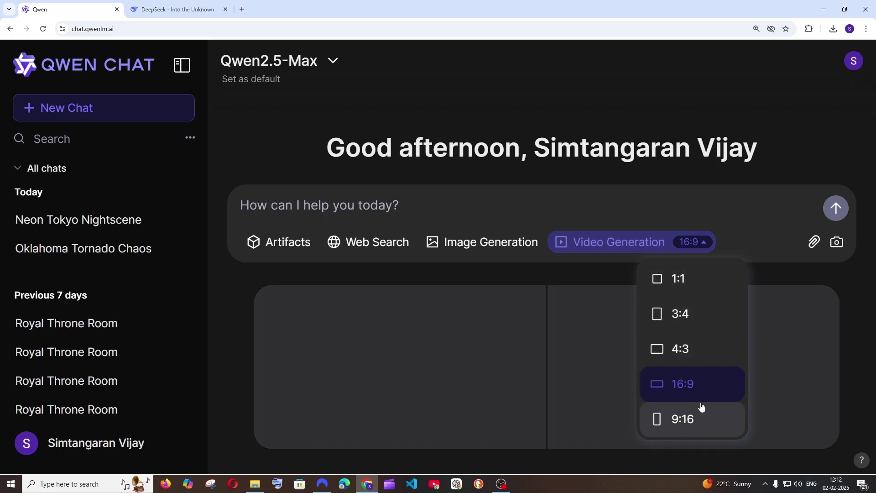
{"action": "left_click", "coordinate": [649, 217]}
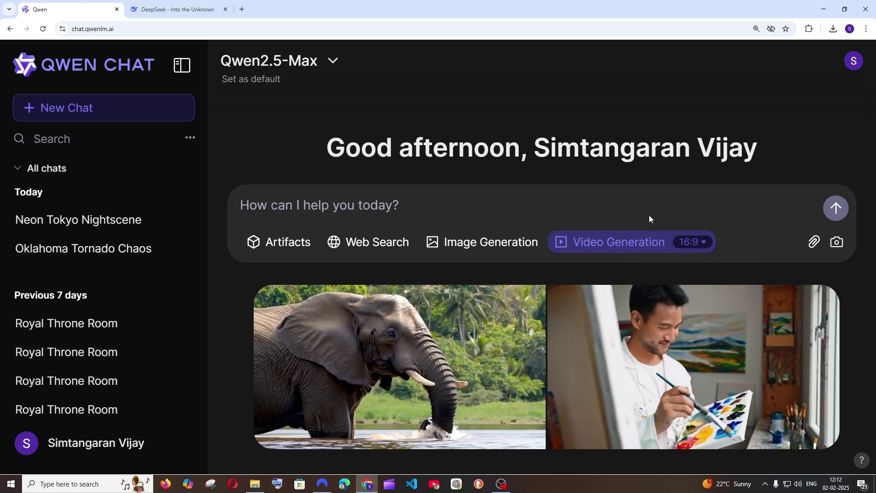
{"action": "mouse_move", "coordinate": [373, 330]}
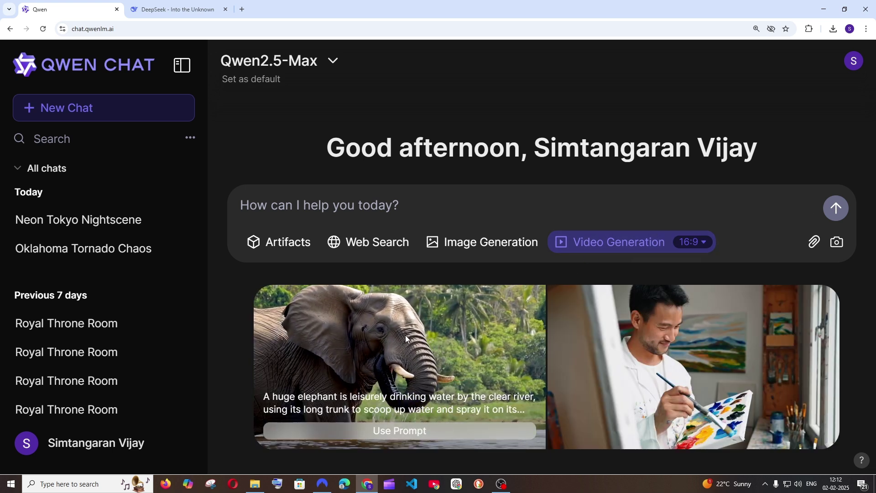
{"action": "mouse_move", "coordinate": [662, 350]}
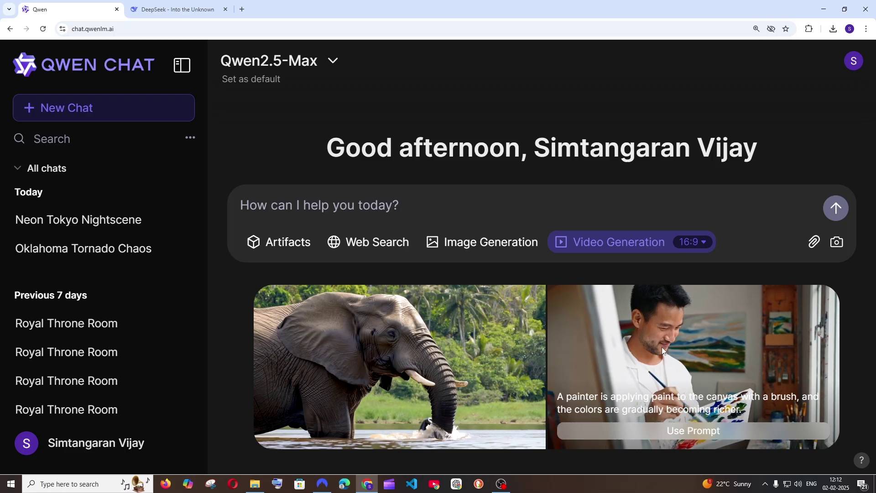
{"action": "mouse_move", "coordinate": [433, 332]}
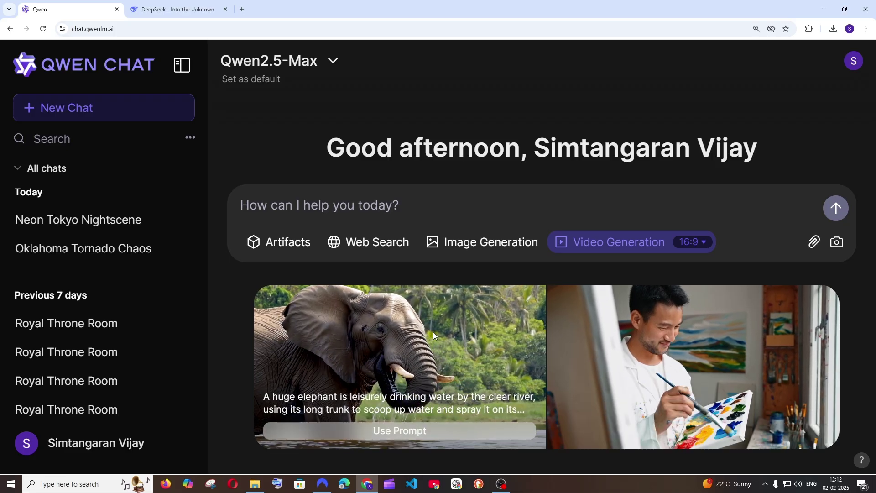
Copy DeepSeek's supercell tornado prompt (Weather & Atmosphere, prompt 7) into Qwen Chat's message box
{"action": "left_click", "coordinate": [173, 9]}
{"action": "scroll", "coordinate": [346, 219], "scroll_direction": "up", "scroll_amount": 12}
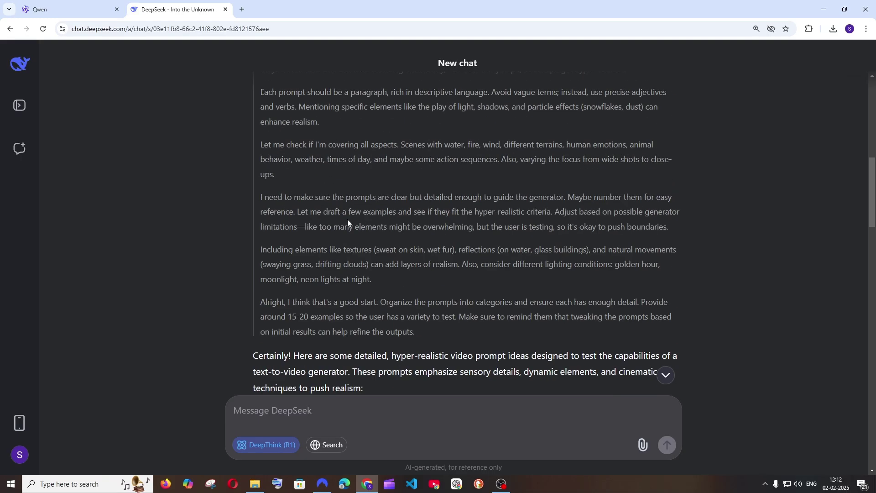
{"action": "scroll", "coordinate": [347, 219], "scroll_direction": "down", "scroll_amount": 6}
{"action": "scroll", "coordinate": [347, 222], "scroll_direction": "down", "scroll_amount": 8}
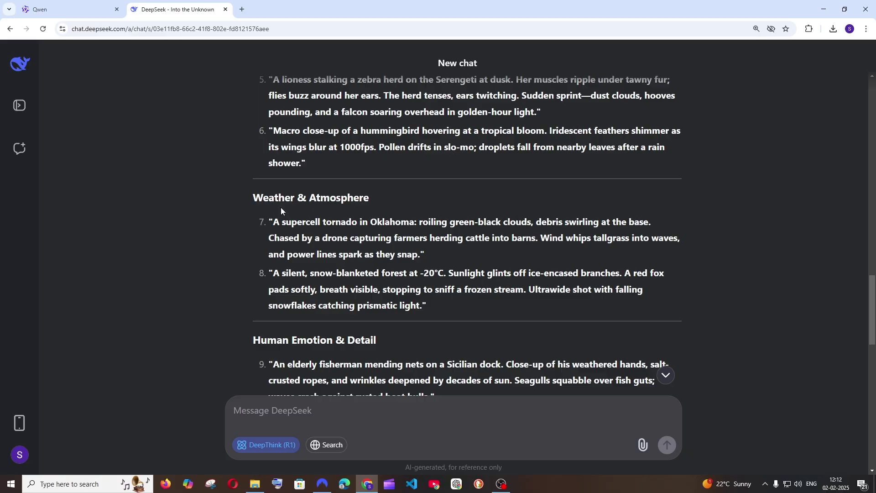
{"action": "left_click_drag", "start_coordinate": [263, 198], "coordinate": [369, 198]}
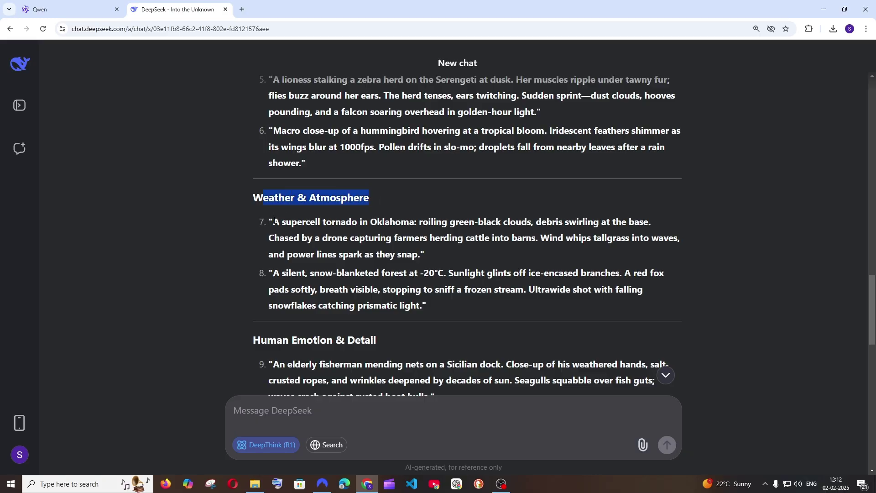
{"action": "left_click_drag", "start_coordinate": [418, 253], "coordinate": [273, 221]}
{"action": "key", "text": "ctrl+c"}
{"action": "key", "text": "ctrl+Page_Up"}
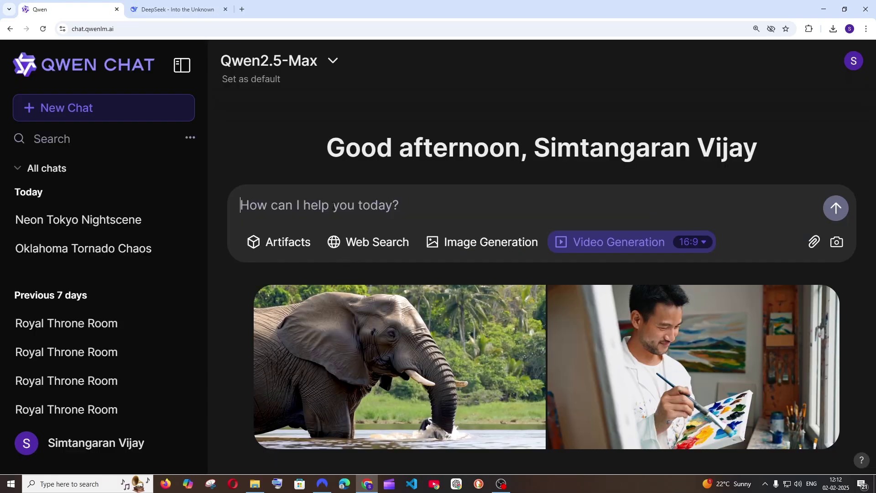
{"action": "key", "text": "ctrl+v"}
Send the tornado prompt to generate a 16:9 video, then review the clouds and debris wording
{"action": "left_click", "coordinate": [836, 223]}
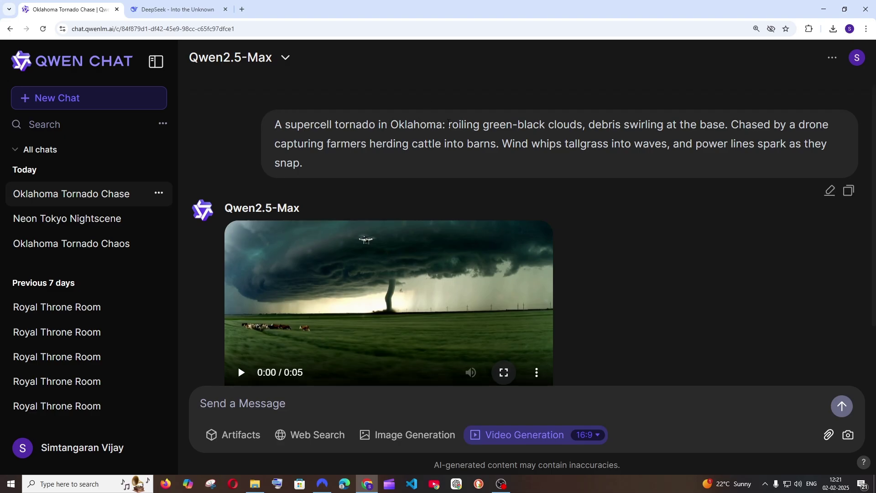
{"action": "left_click_drag", "start_coordinate": [460, 122], "coordinate": [673, 124]}
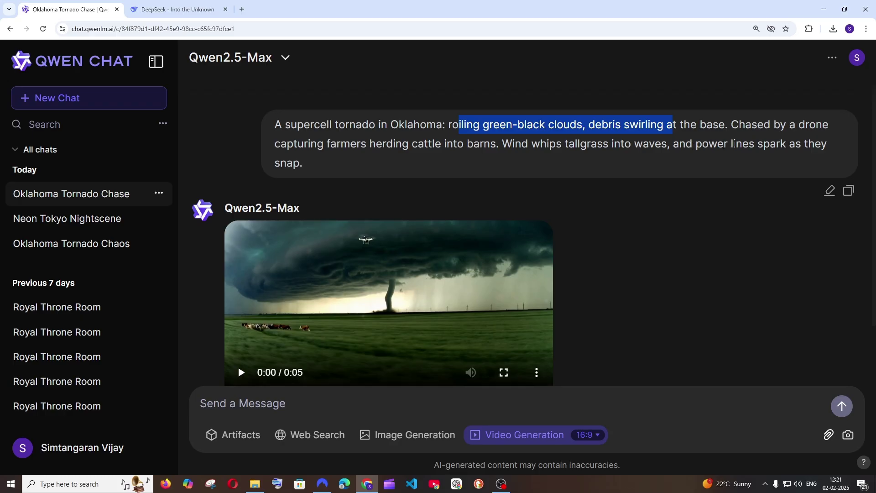
{"action": "scroll", "coordinate": [485, 221], "scroll_direction": "down", "scroll_amount": 2}
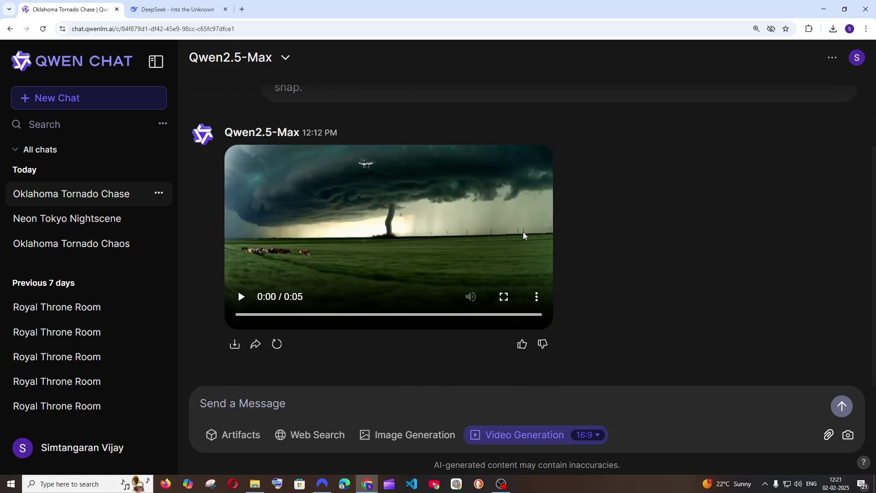
{"action": "left_click", "coordinate": [504, 297]}
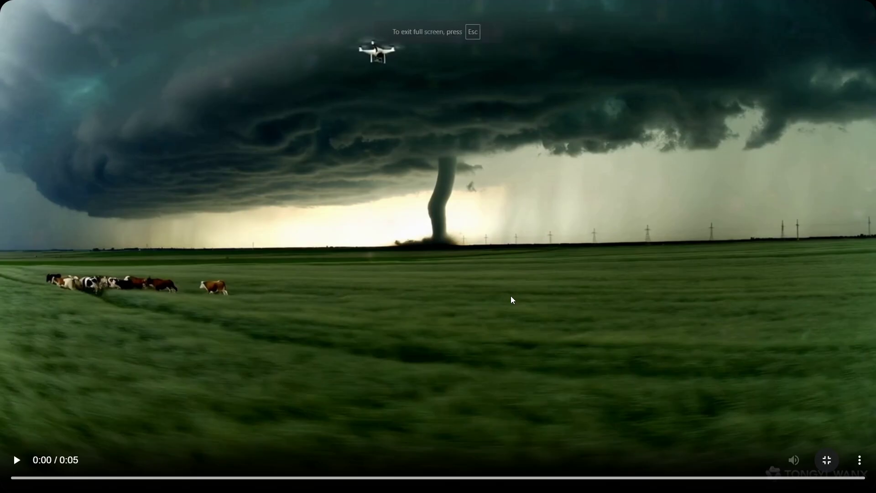
{"action": "left_click", "coordinate": [13, 462]}
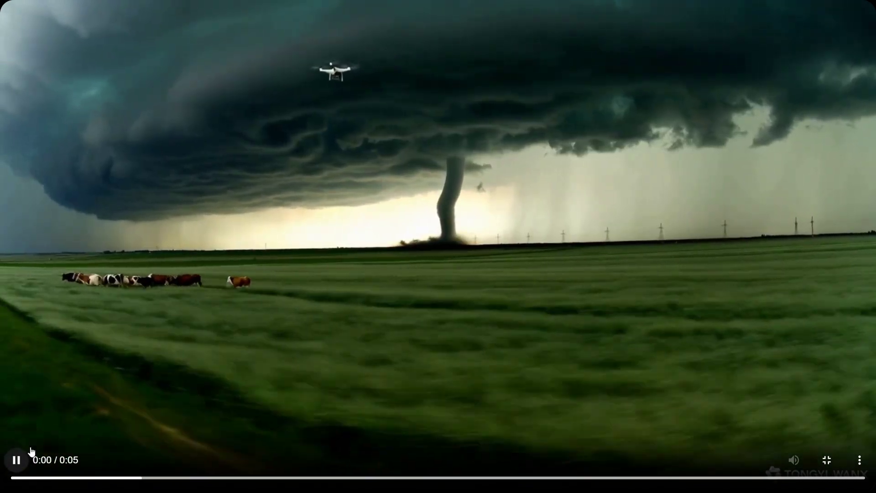
{"action": "left_click", "coordinate": [31, 452]}
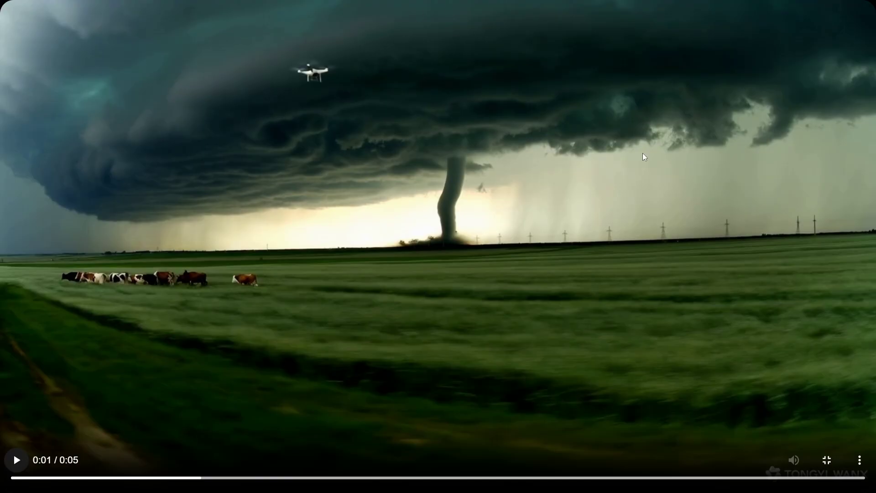
{"action": "left_click", "coordinate": [827, 459]}
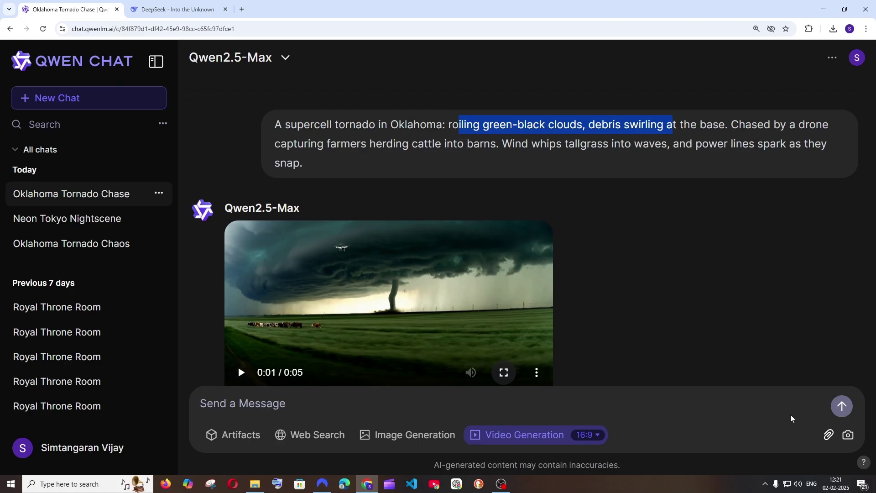
Show the 5-second cyberpunk Seoul clip of the woman with AR glasses full screen
{"action": "scroll", "coordinate": [488, 303], "scroll_direction": "down", "scroll_amount": 1}
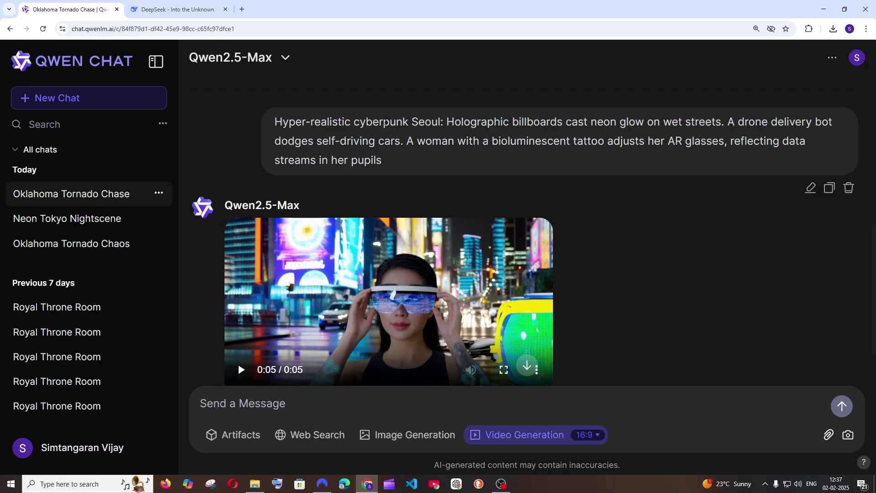
{"action": "scroll", "coordinate": [434, 122], "scroll_direction": "up", "scroll_amount": 1}
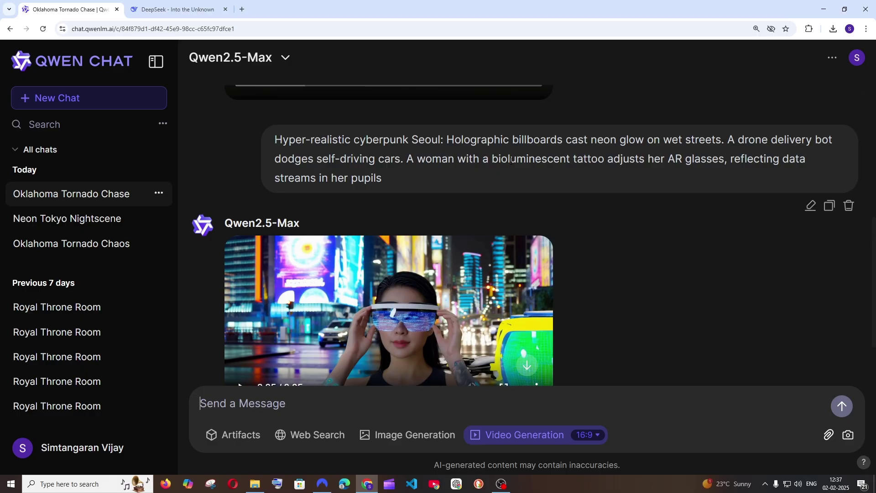
{"action": "scroll", "coordinate": [525, 360], "scroll_direction": "down", "scroll_amount": 2}
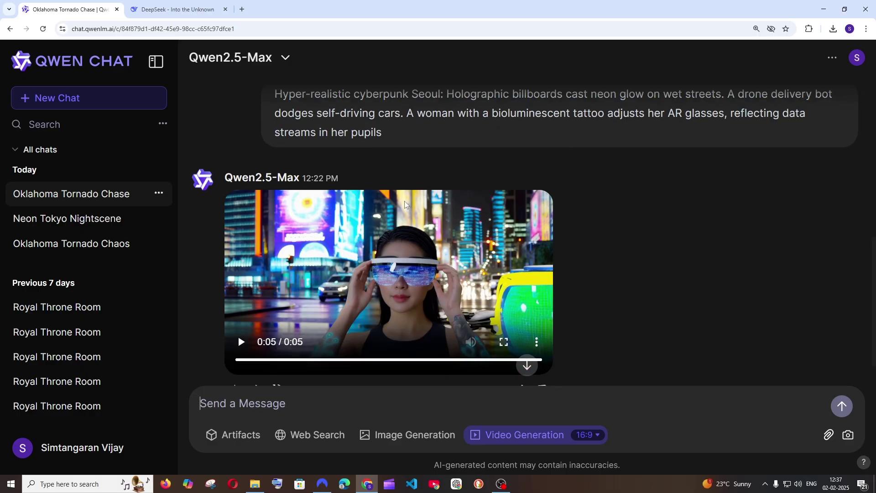
{"action": "left_click", "coordinate": [504, 342]}
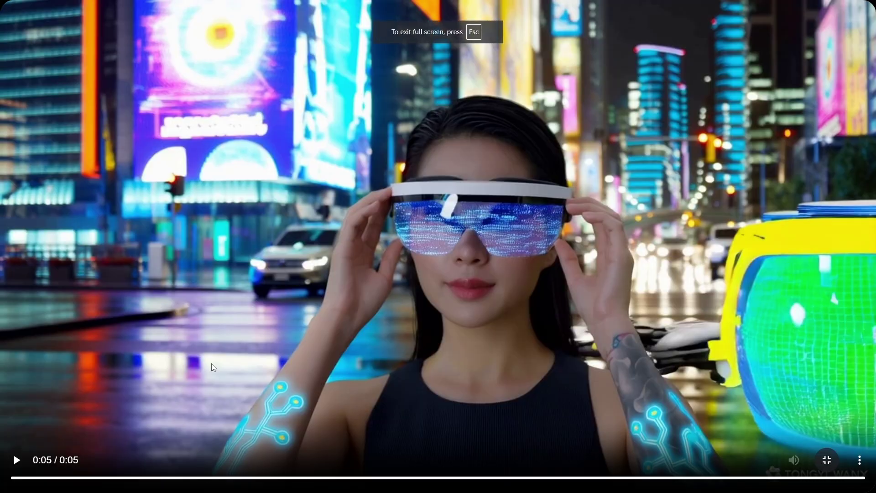
Replay the Seoul video, leave full screen, and scroll back up to its prompt
{"action": "left_click", "coordinate": [16, 460]}
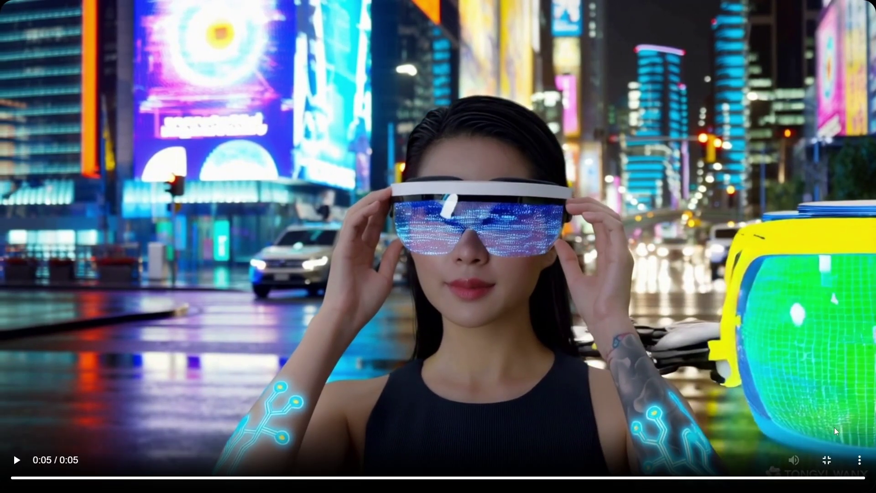
{"action": "left_click", "coordinate": [825, 458]}
{"action": "mouse_move", "coordinate": [425, 106]}
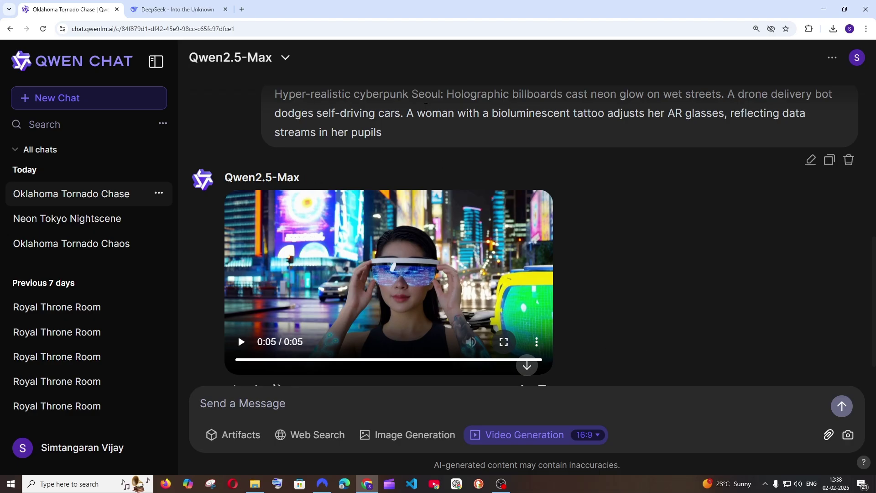
{"action": "scroll", "coordinate": [422, 133], "scroll_direction": "up", "scroll_amount": 1}
{"action": "scroll", "coordinate": [417, 140], "scroll_direction": "down", "scroll_amount": 1}
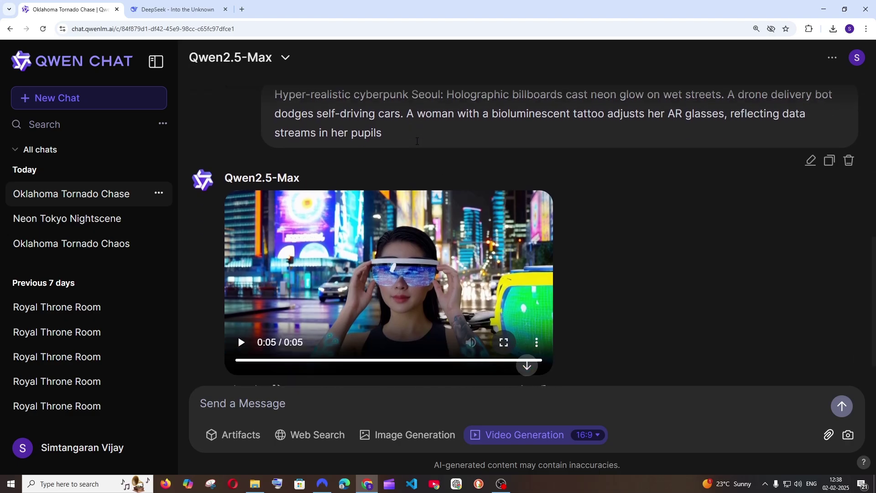
{"action": "scroll", "coordinate": [416, 140], "scroll_direction": "up", "scroll_amount": 1}
{"action": "scroll", "coordinate": [417, 140], "scroll_direction": "down", "scroll_amount": 1}
{"action": "scroll", "coordinate": [416, 141], "scroll_direction": "up", "scroll_amount": 1}
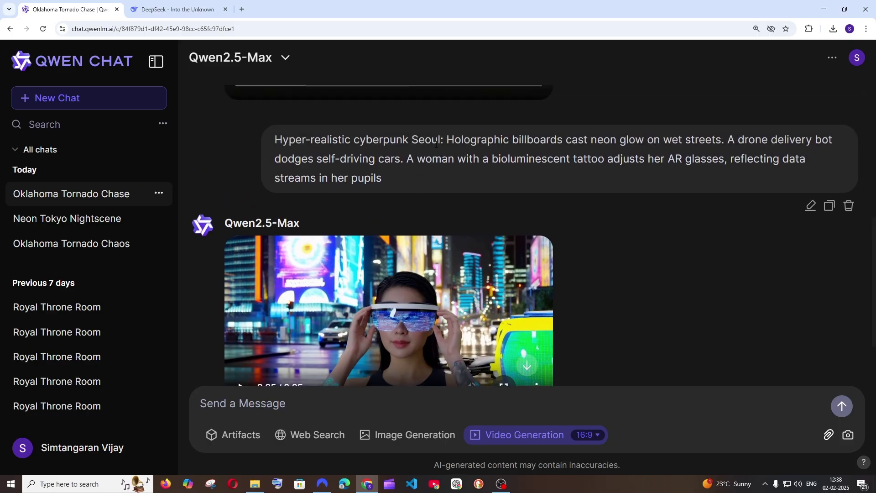
Highlight the holographic billboards and self-driving cars phrases in the Seoul prompt, then reopen the video full screen
{"action": "left_click_drag", "start_coordinate": [288, 135], "coordinate": [768, 140]}
{"action": "left_click_drag", "start_coordinate": [301, 158], "coordinate": [404, 160]}
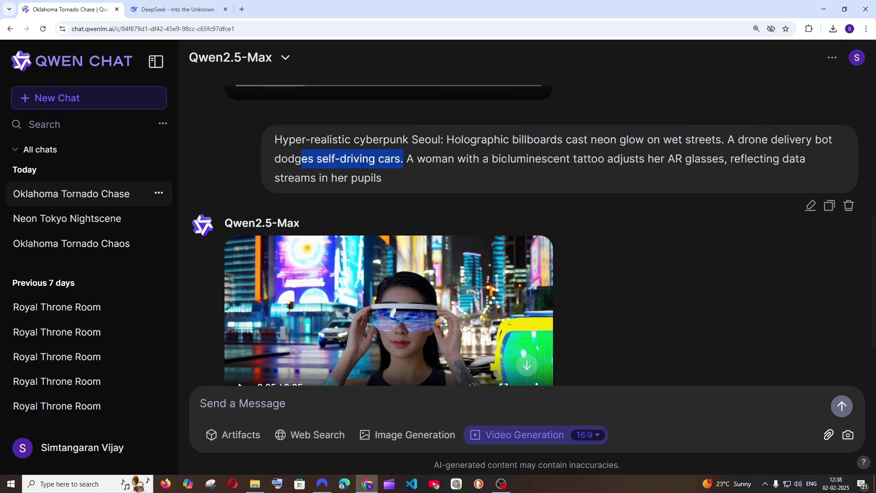
{"action": "left_click_drag", "start_coordinate": [514, 156], "coordinate": [741, 166]}
{"action": "scroll", "coordinate": [403, 187], "scroll_direction": "down", "scroll_amount": 2}
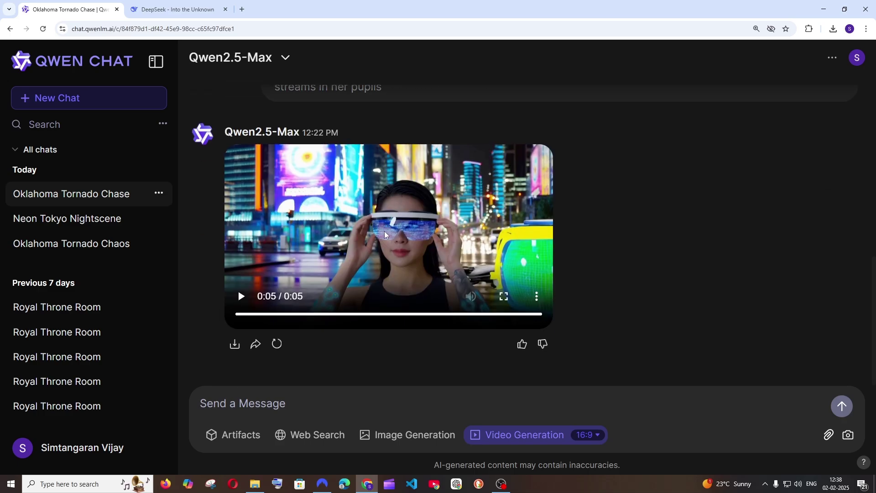
{"action": "scroll", "coordinate": [384, 231], "scroll_direction": "up", "scroll_amount": 2}
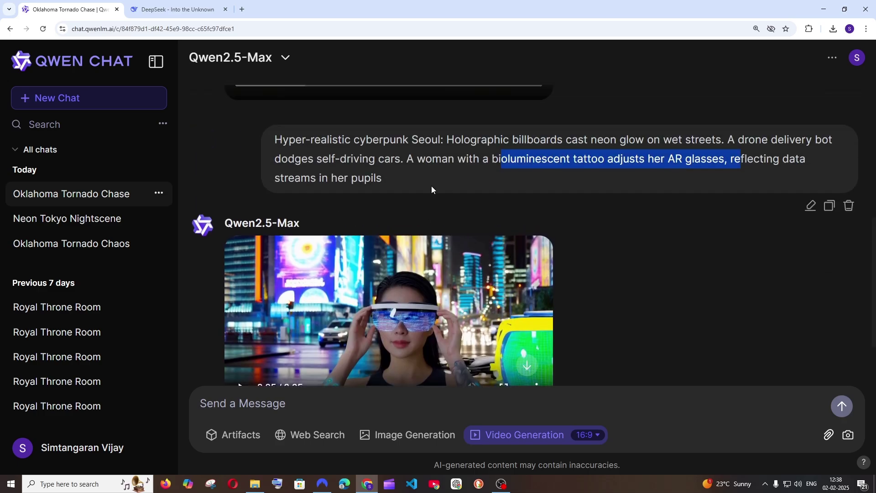
{"action": "scroll", "coordinate": [431, 185], "scroll_direction": "down", "scroll_amount": 1}
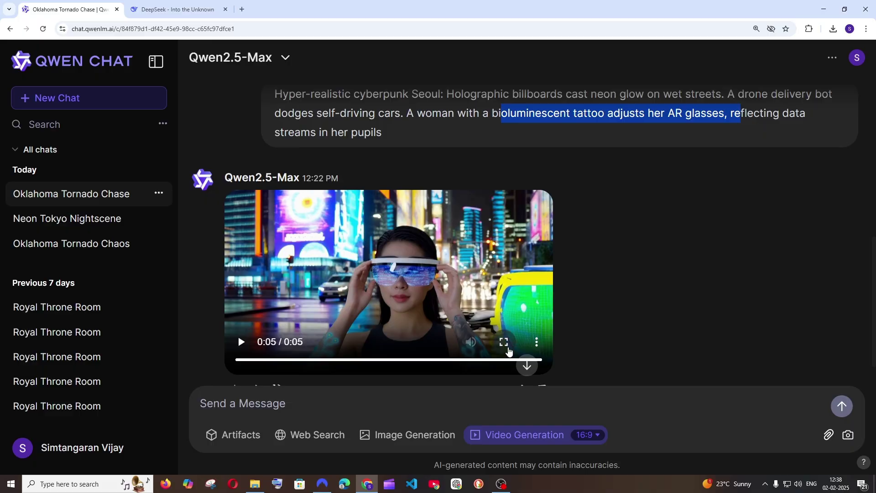
{"action": "left_click", "coordinate": [504, 342]}
Restart, pause, resume and replay the full-screen Seoul video, then return to the chat
{"action": "left_click", "coordinate": [13, 465]}
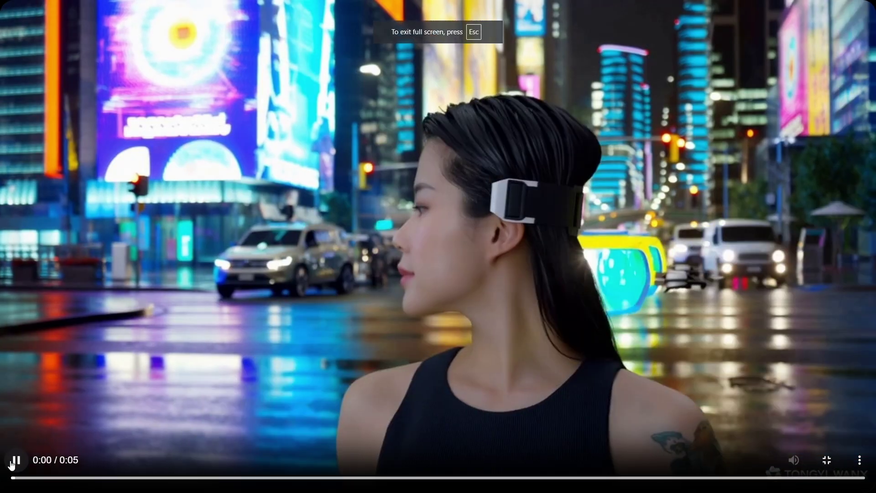
{"action": "left_click", "coordinate": [312, 357]}
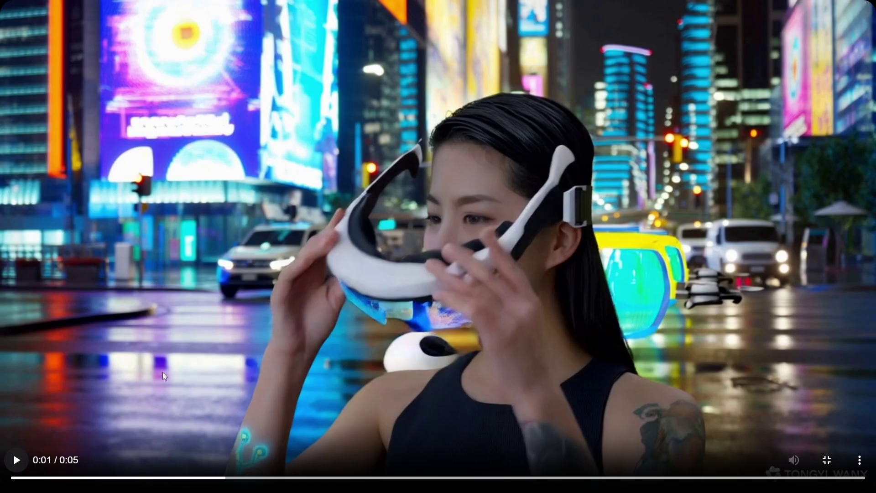
{"action": "left_click", "coordinate": [17, 459]}
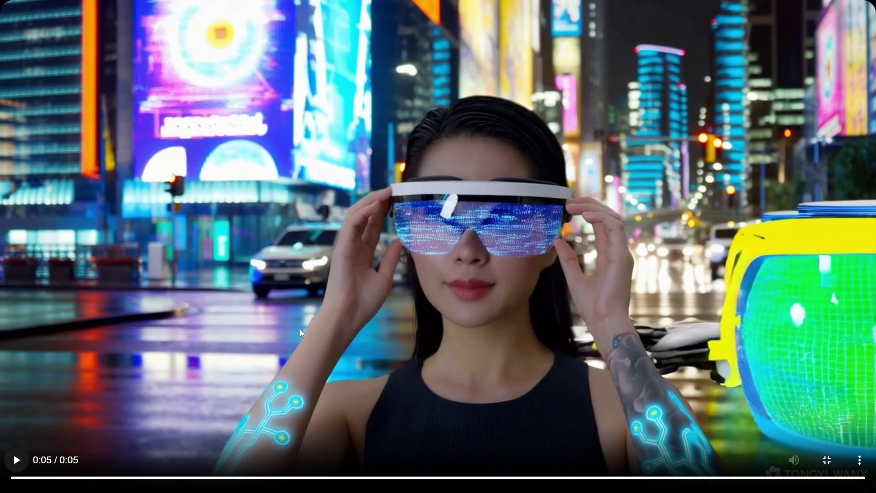
{"action": "left_click", "coordinate": [15, 460]}
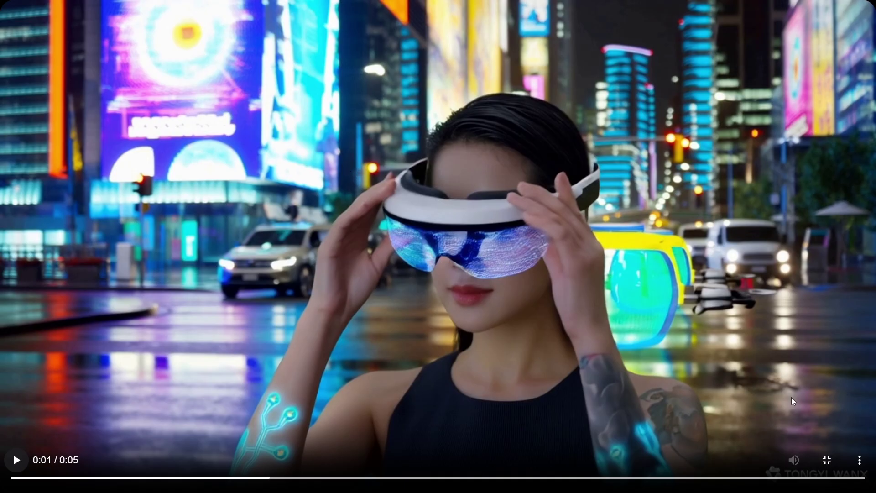
{"action": "left_click", "coordinate": [826, 460]}
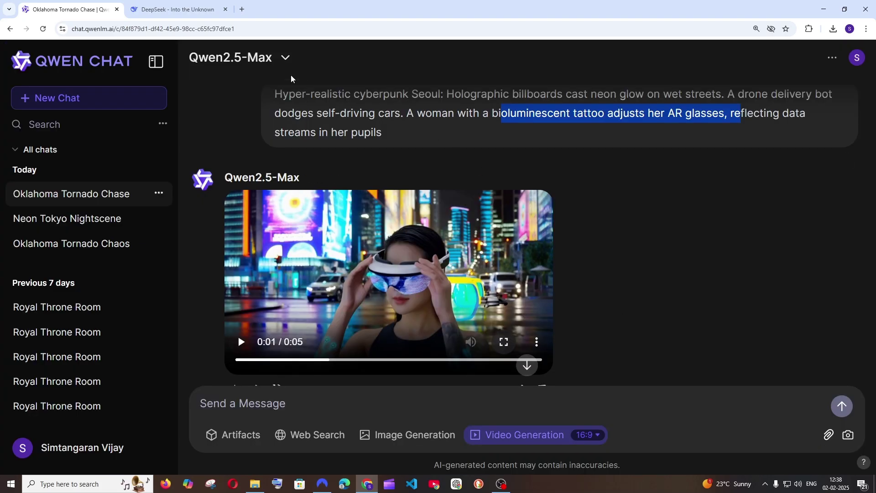
In the DeepSeek conversation, scroll to the Fiji coral reef prompt (prompt 15)
{"action": "left_click", "coordinate": [178, 10]}
{"action": "scroll", "coordinate": [353, 261], "scroll_direction": "down", "scroll_amount": 2}
{"action": "scroll", "coordinate": [354, 260], "scroll_direction": "down", "scroll_amount": 3}
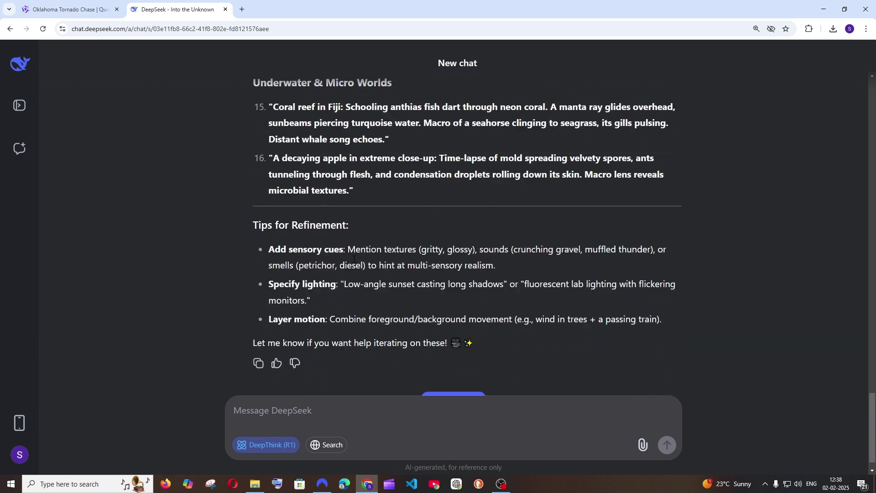
{"action": "scroll", "coordinate": [354, 259], "scroll_direction": "up", "scroll_amount": 4}
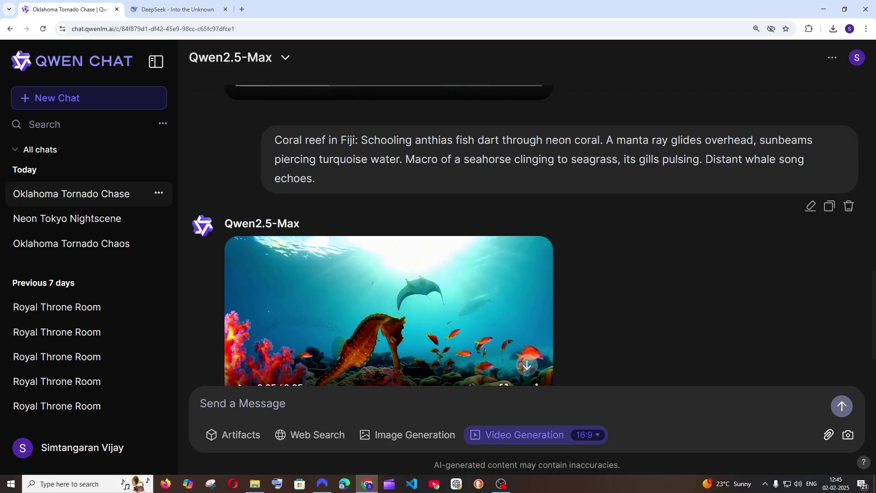
Replay the Fiji coral reef clip with seahorse and manta ray full screen from the start
{"action": "scroll", "coordinate": [524, 157], "scroll_direction": "down", "scroll_amount": 1}
{"action": "left_click", "coordinate": [504, 343]}
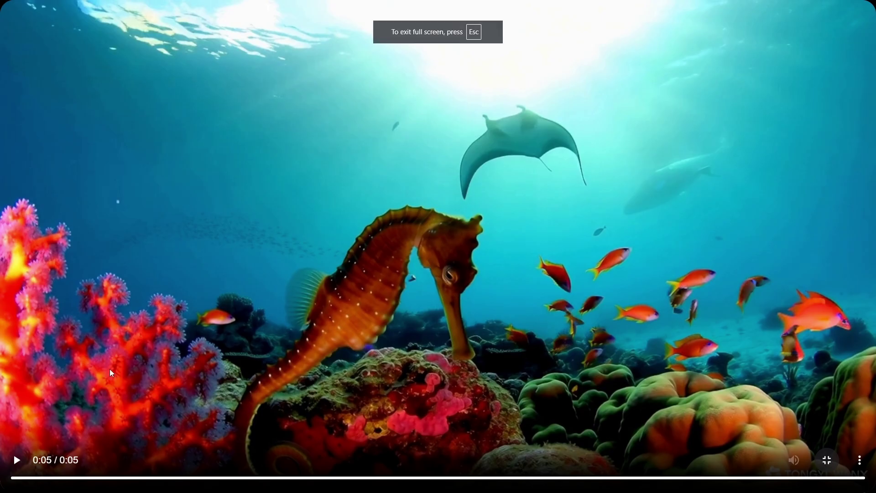
{"action": "left_click", "coordinate": [11, 461]}
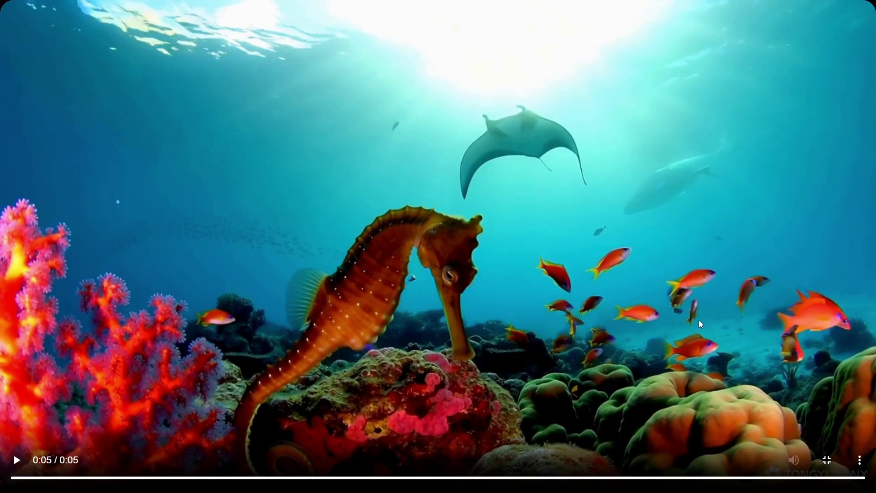
{"action": "key", "text": "space"}
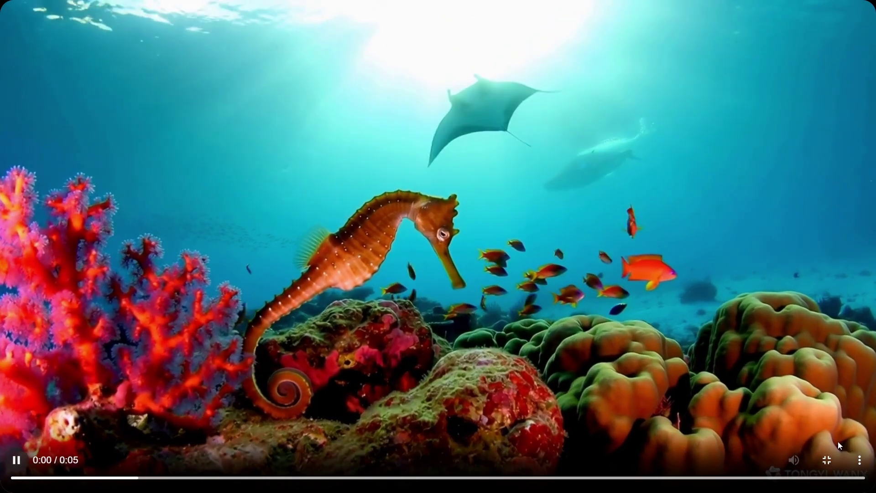